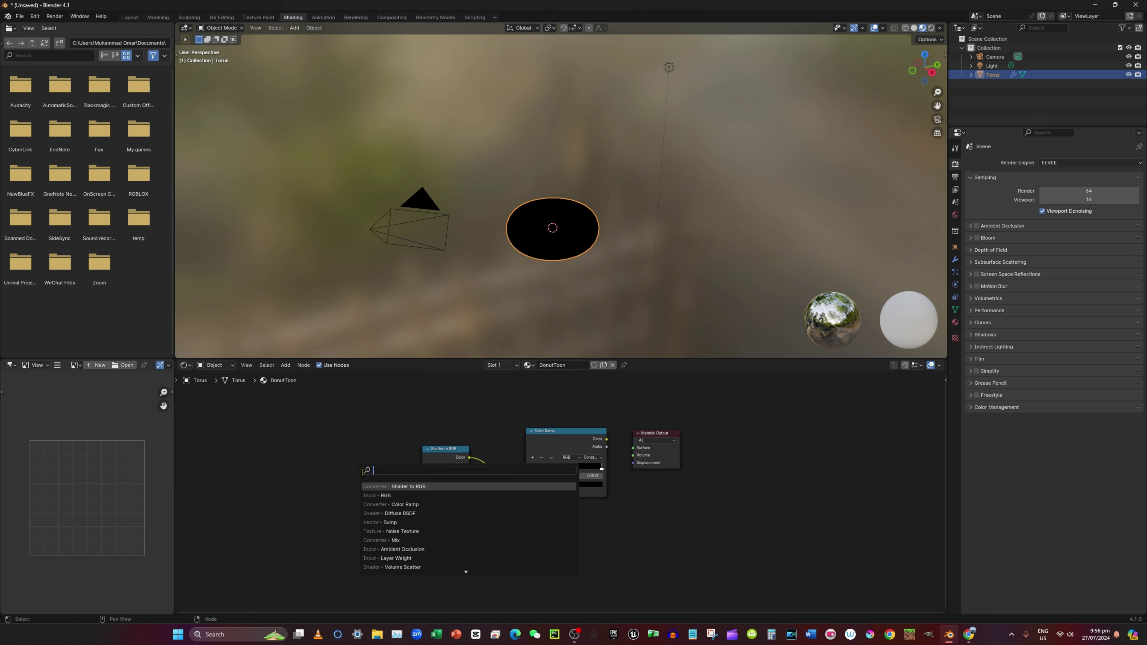
Add a Diffuse BSDF node feeding Shader to RGB, and connect the Color Ramp's Color output to the Material Output's Surface.
text(di)
click(415, 485)
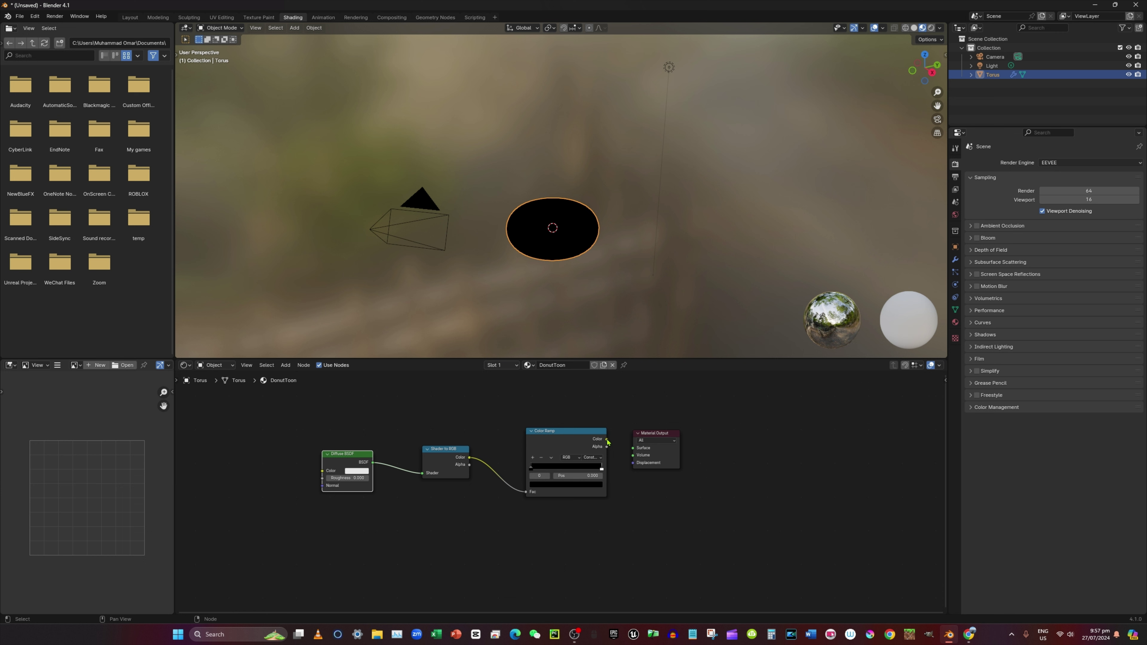
drag(607, 441, 603, 471)
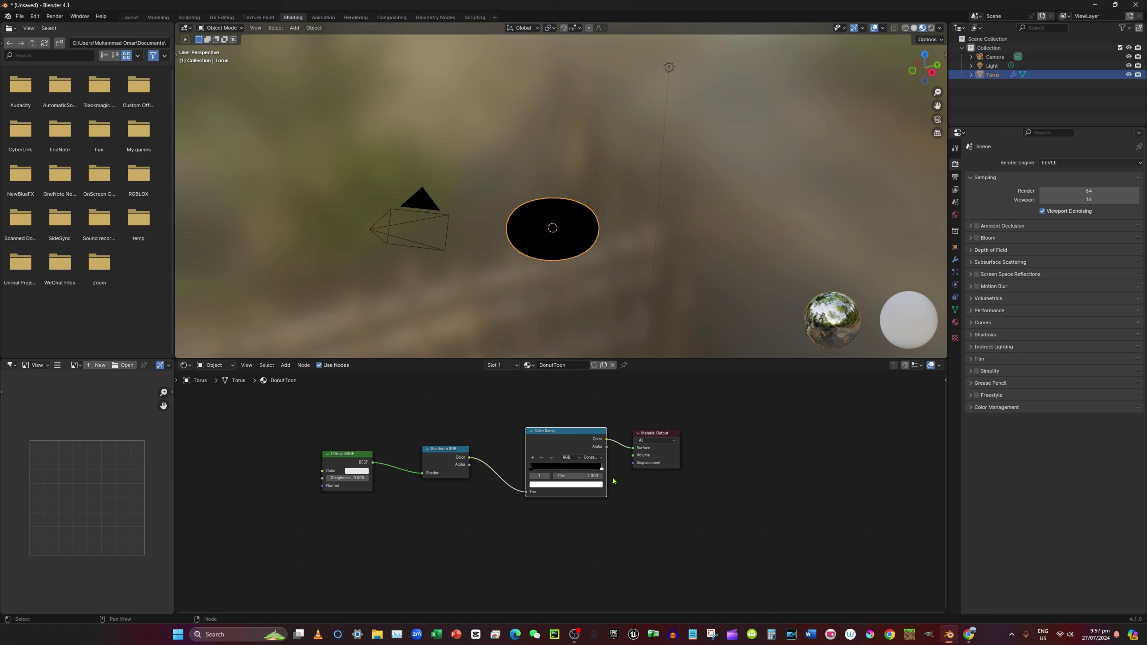
Shift the Color Ramp's white stop to about position 0.641 to set the toon shadow boundary.
scroll(613, 481, up, 5)
middle_drag(654, 511, 641, 541)
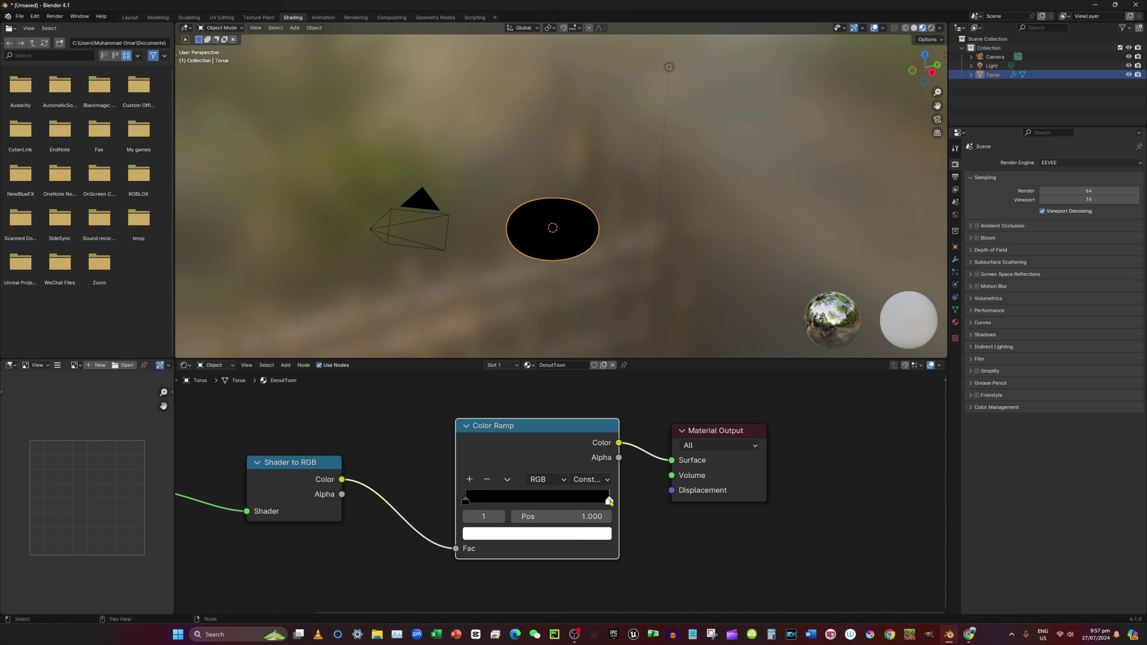
drag(609, 502, 550, 502)
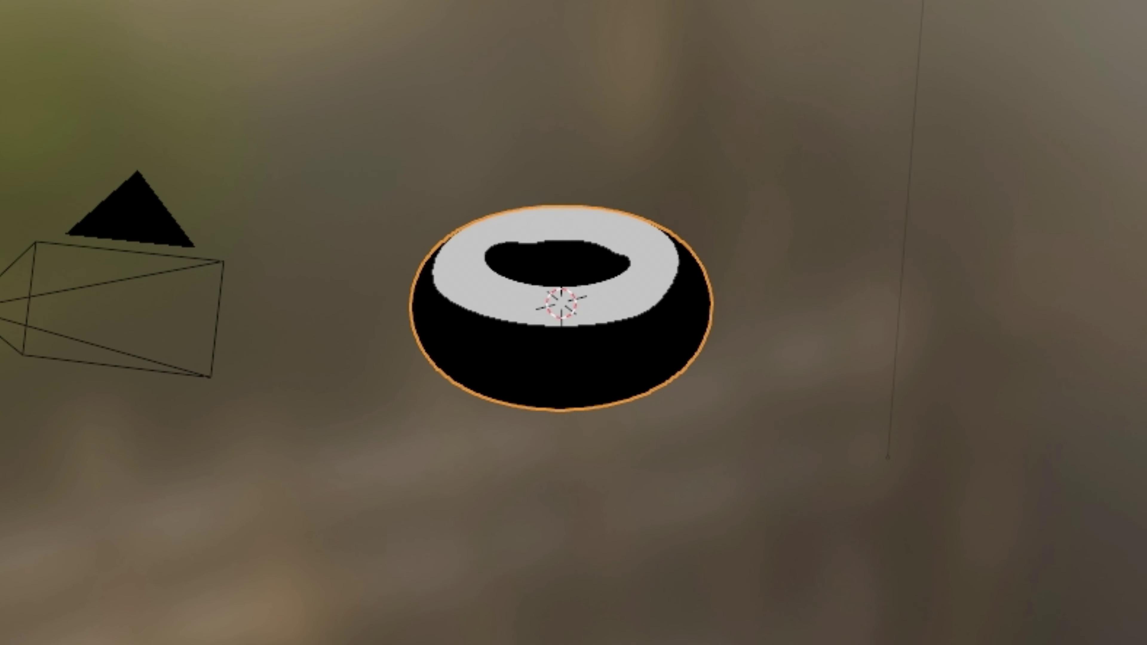
drag(618, 470, 578, 470)
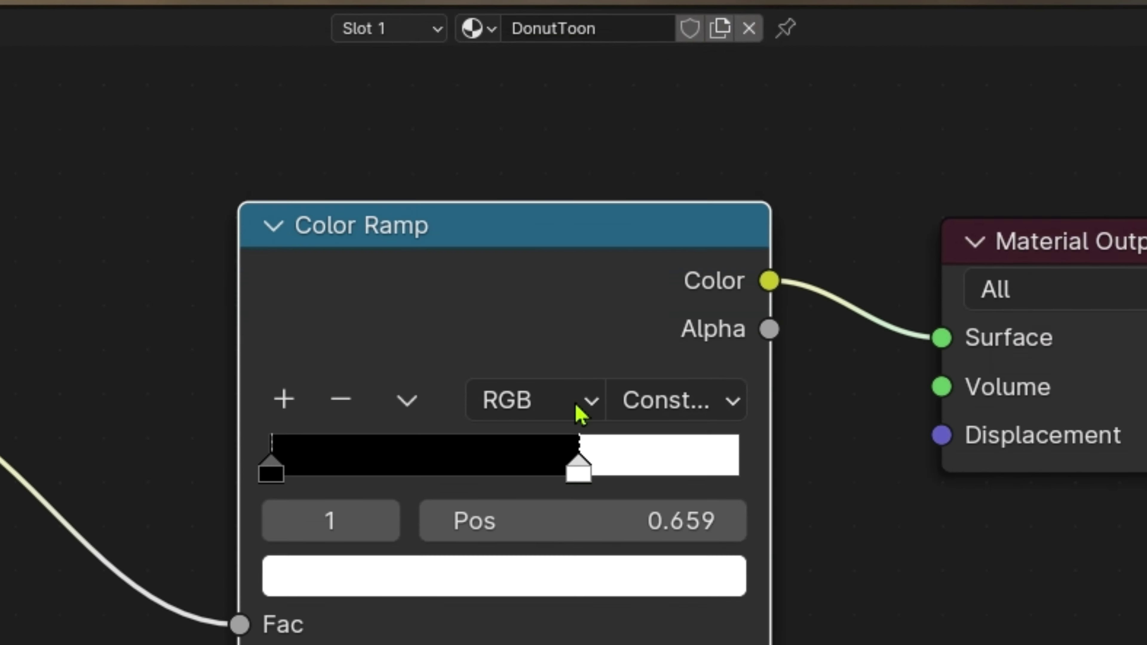
drag(575, 403, 586, 405)
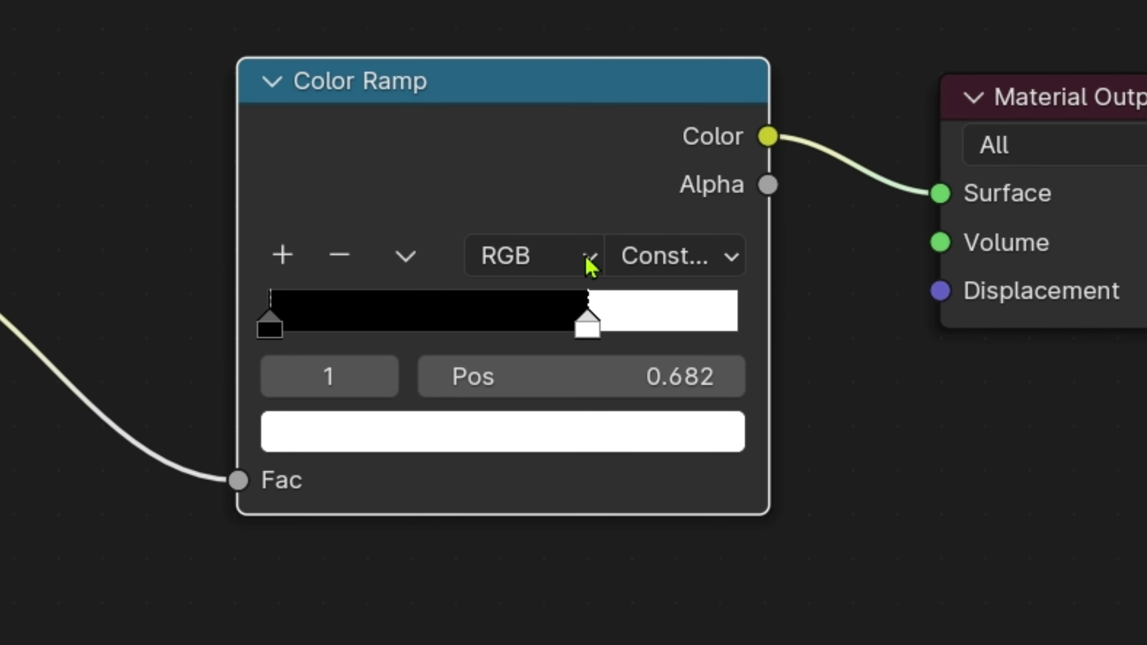
drag(585, 257, 567, 242)
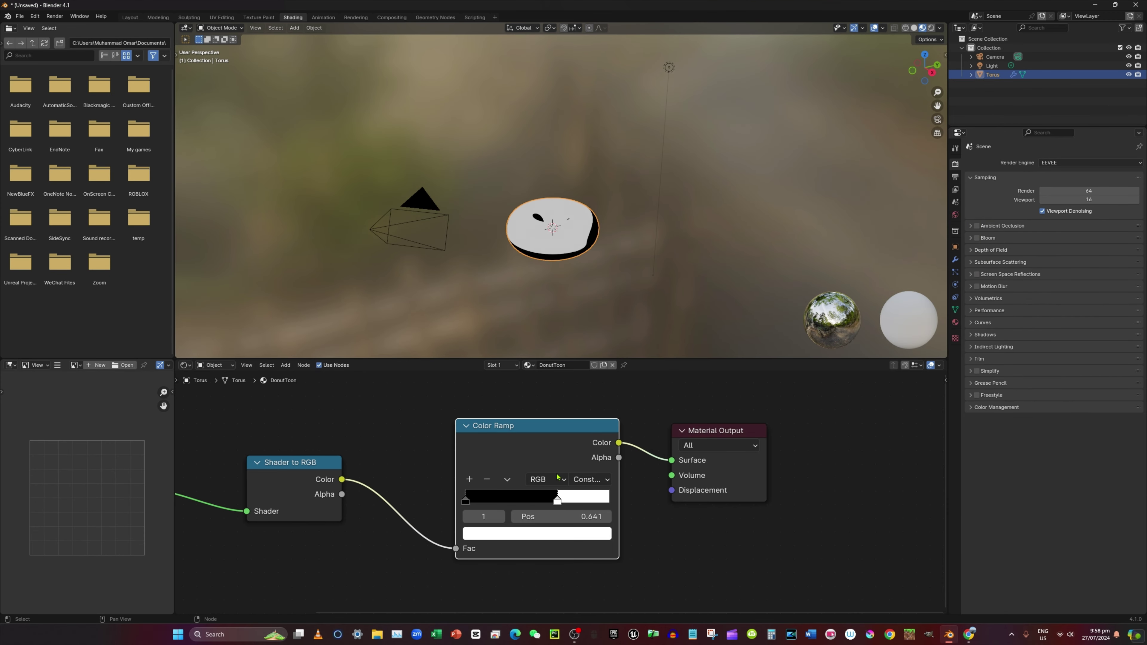
drag(558, 477, 558, 478)
Change the Color Ramp's white stop to a pale green for the lit areas.
middle_drag(672, 271, 651, 214)
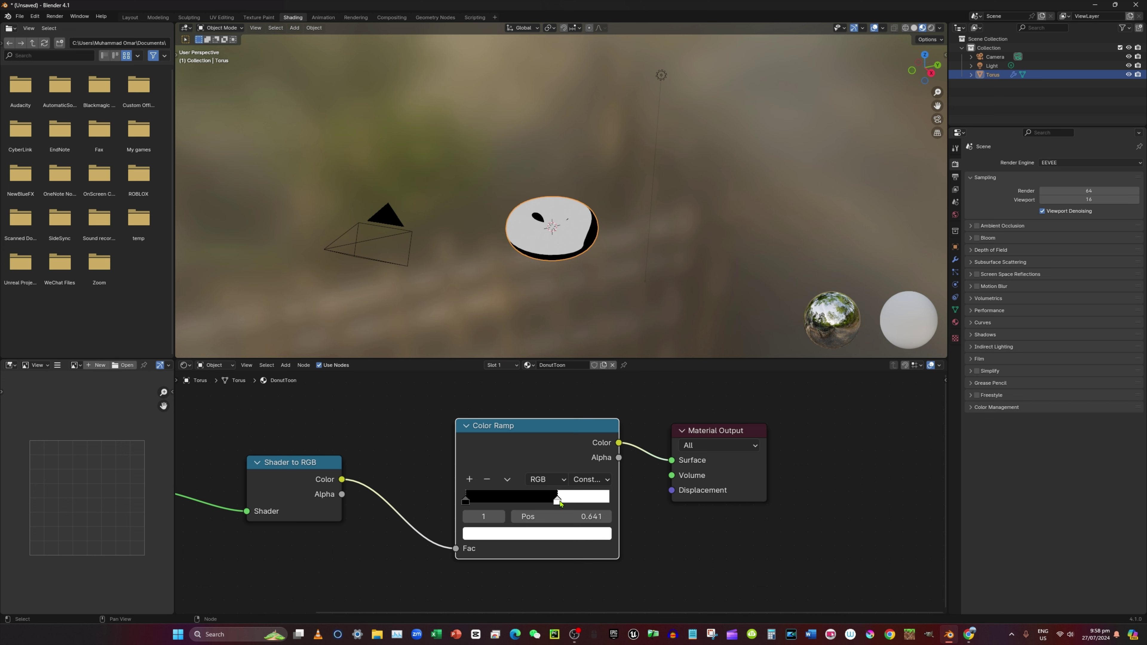
click(573, 534)
mouse_move(541, 363)
mouse_down()
mouse_move(547, 352)
mouse_move(558, 367)
mouse_move(531, 396)
mouse_move(501, 402)
mouse_move(494, 382)
mouse_move(510, 369)
mouse_up()
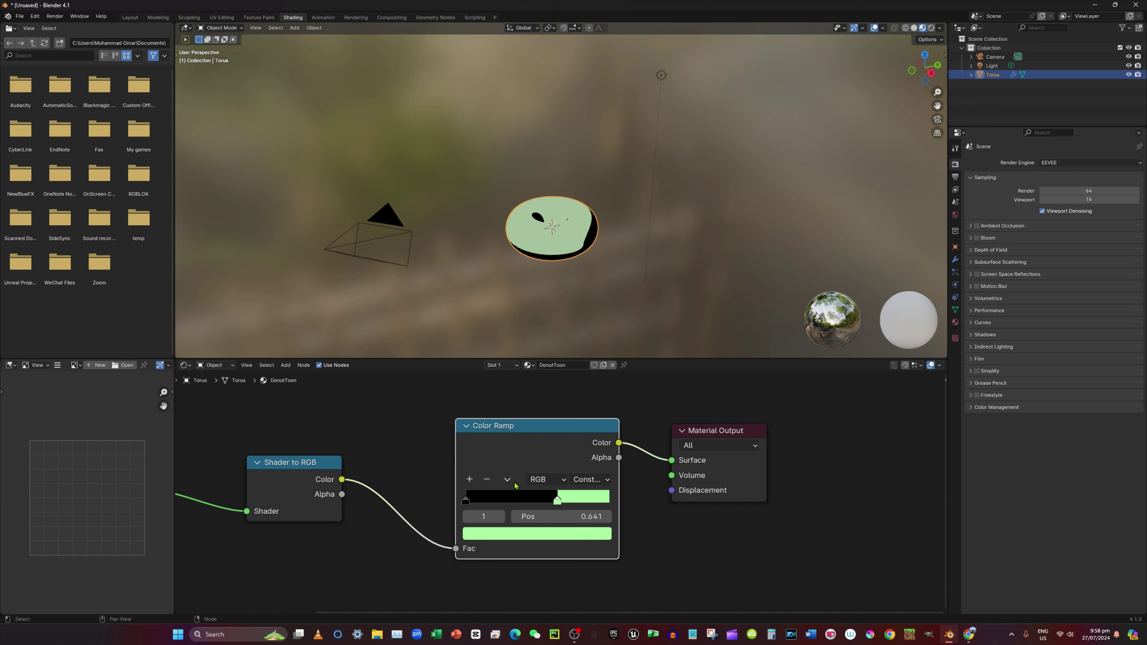
Change the Color Ramp's black stop to a darker saturated green, with hue about 0.327 and saturation about 0.974.
click(465, 499)
click(515, 533)
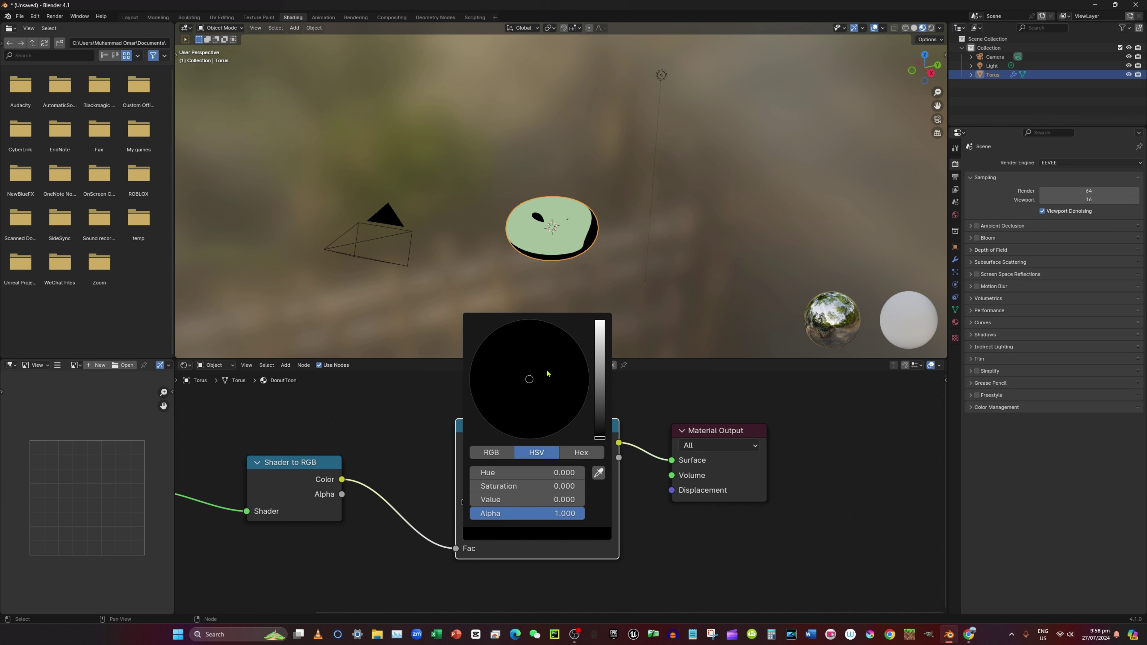
drag(501, 499, 607, 499)
drag(527, 381, 483, 360)
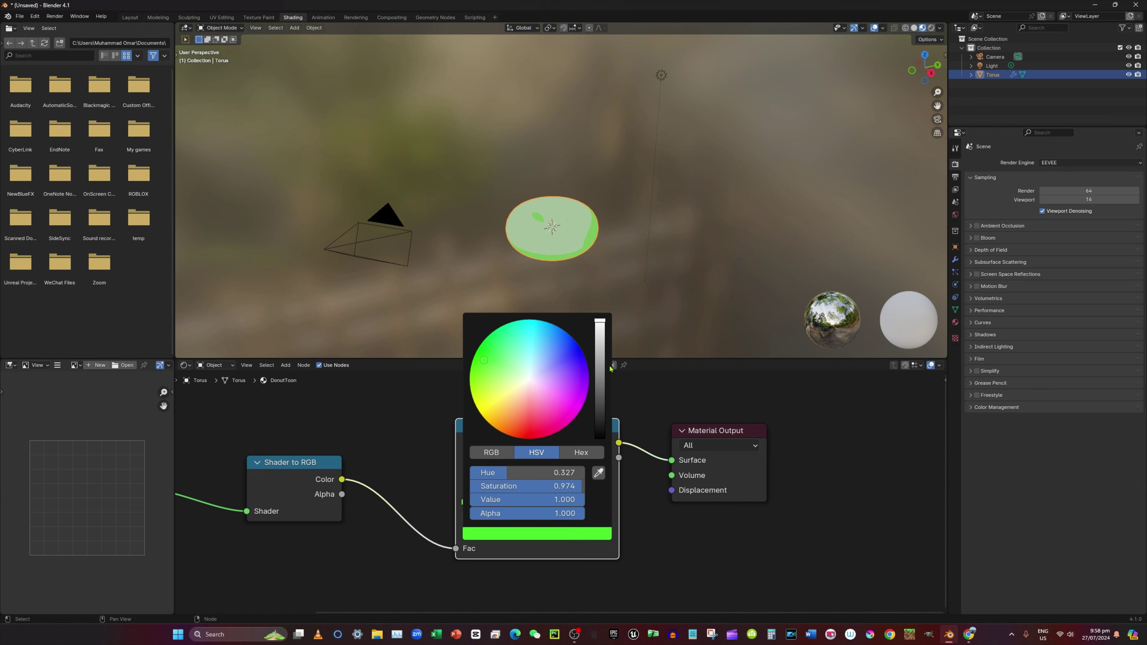
mouse_move(600, 367)
mouse_down()
mouse_move(600, 384)
mouse_move(599, 364)
mouse_up()
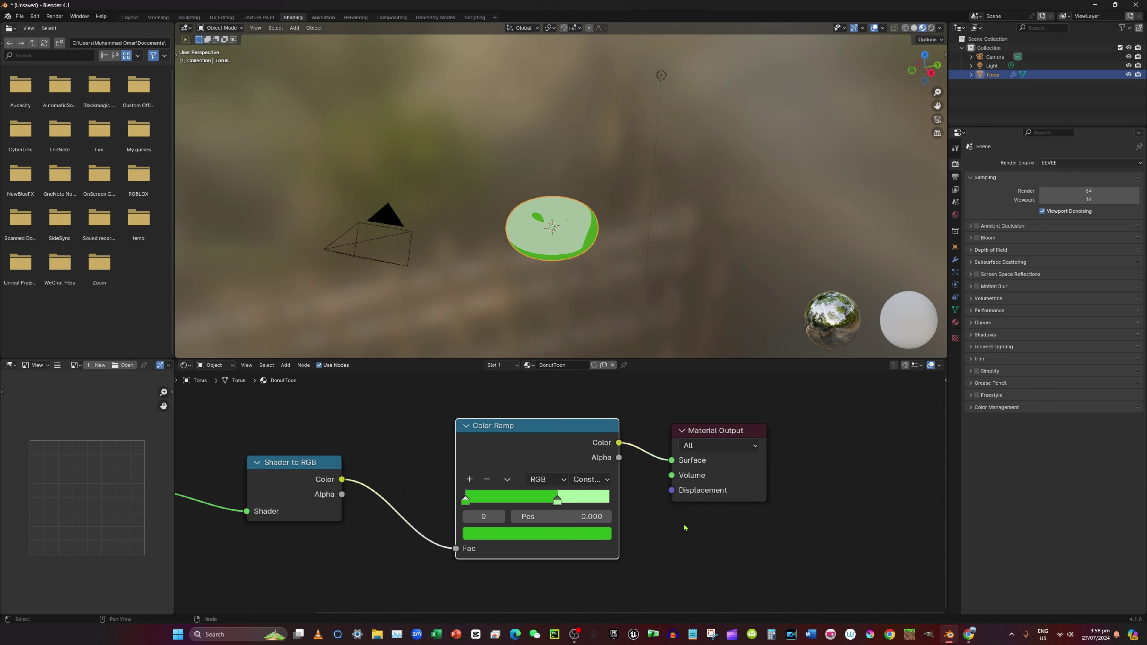
middle_drag(637, 238, 633, 272)
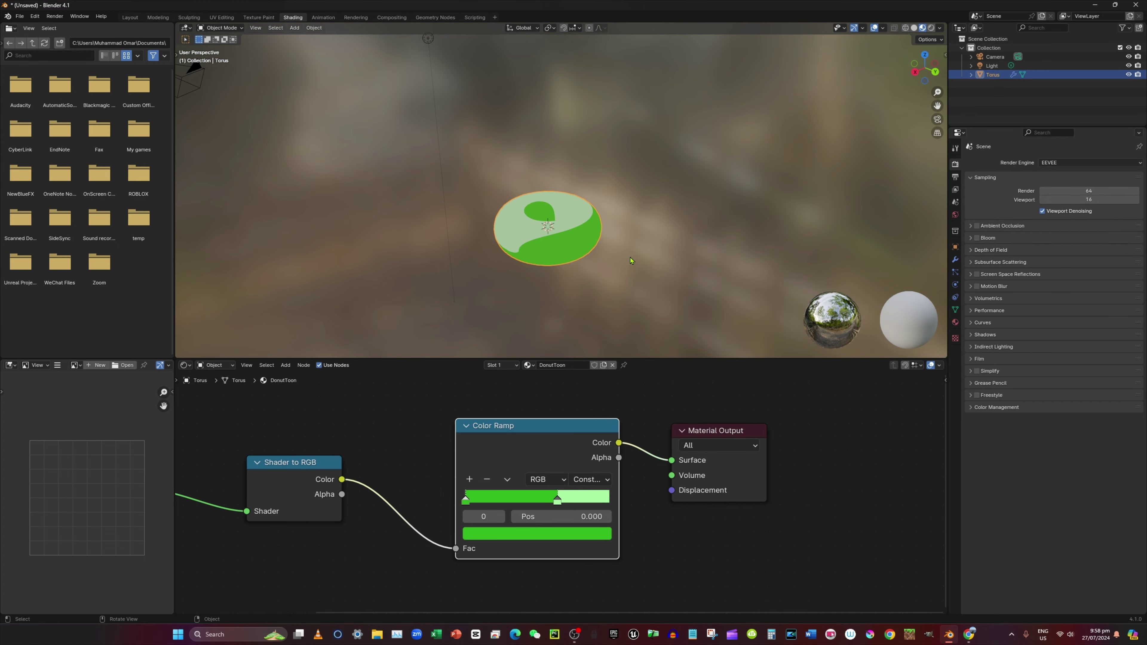
click(633, 273)
scroll(543, 402, down, 3)
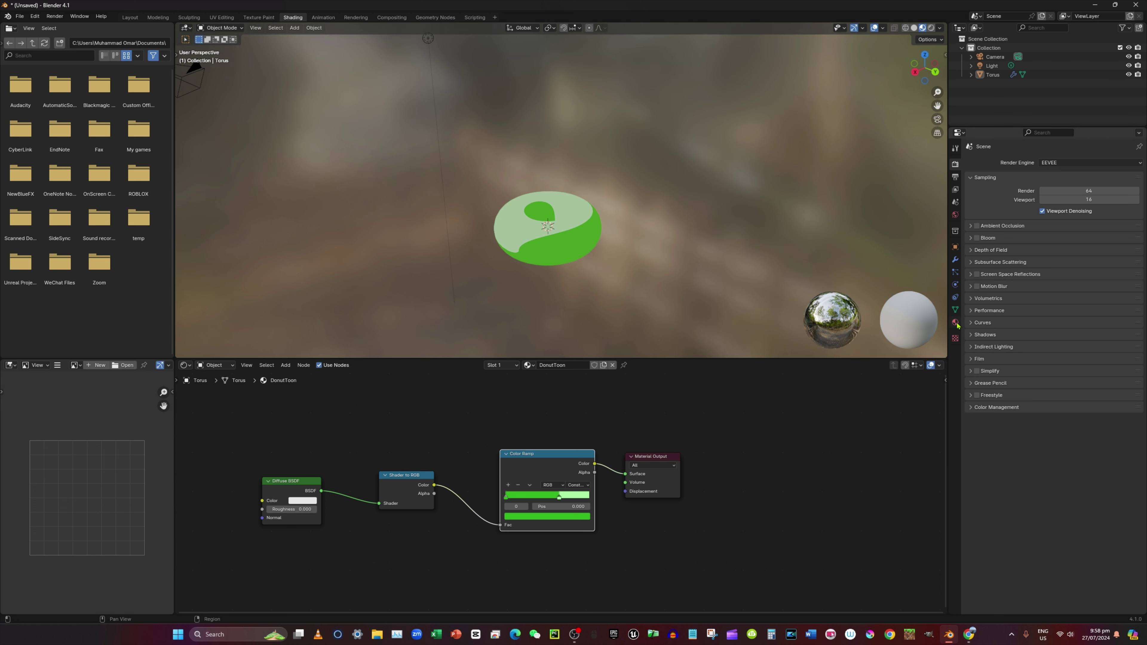
Add a second material slot to the torus with a new material that uses an Emission surface.
click(589, 232)
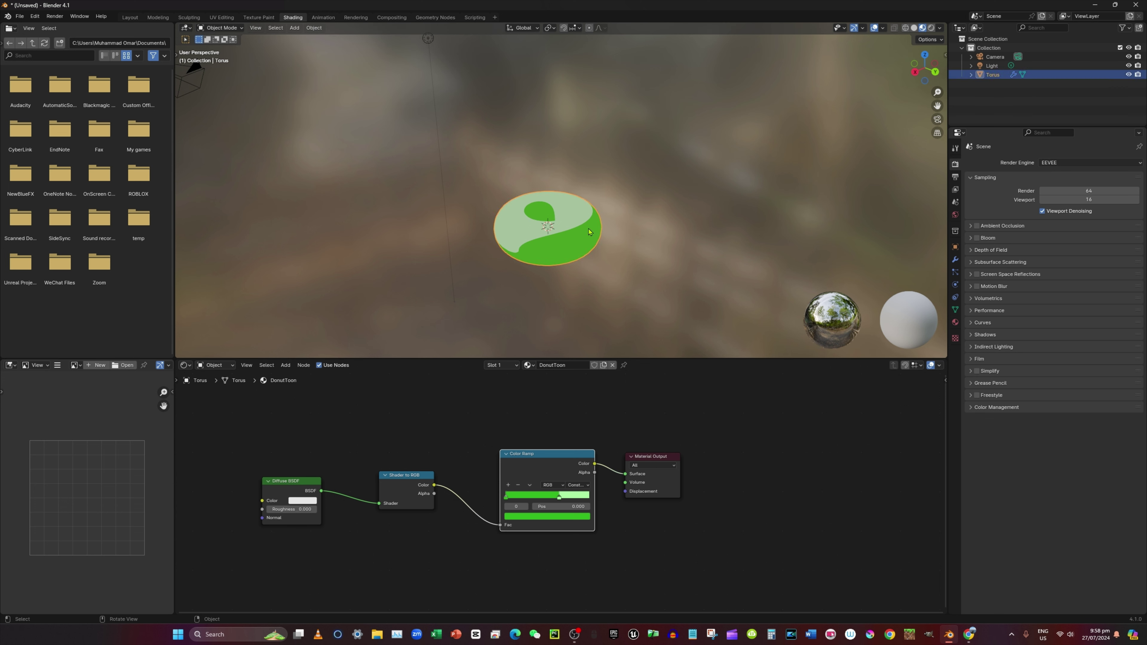
click(955, 323)
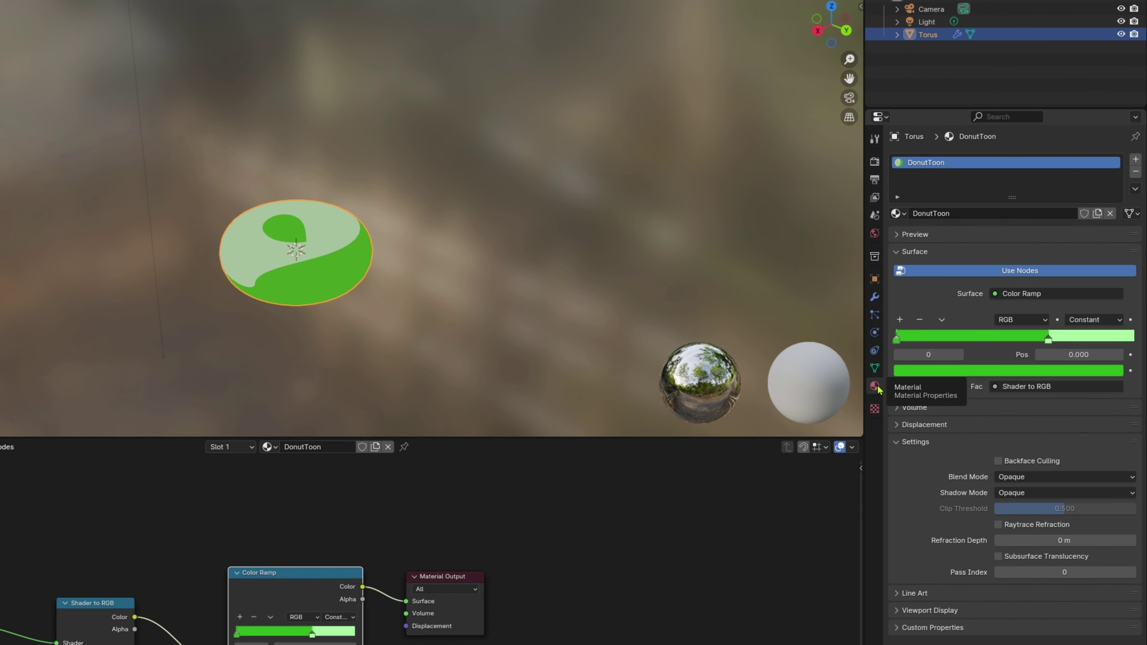
click(1134, 160)
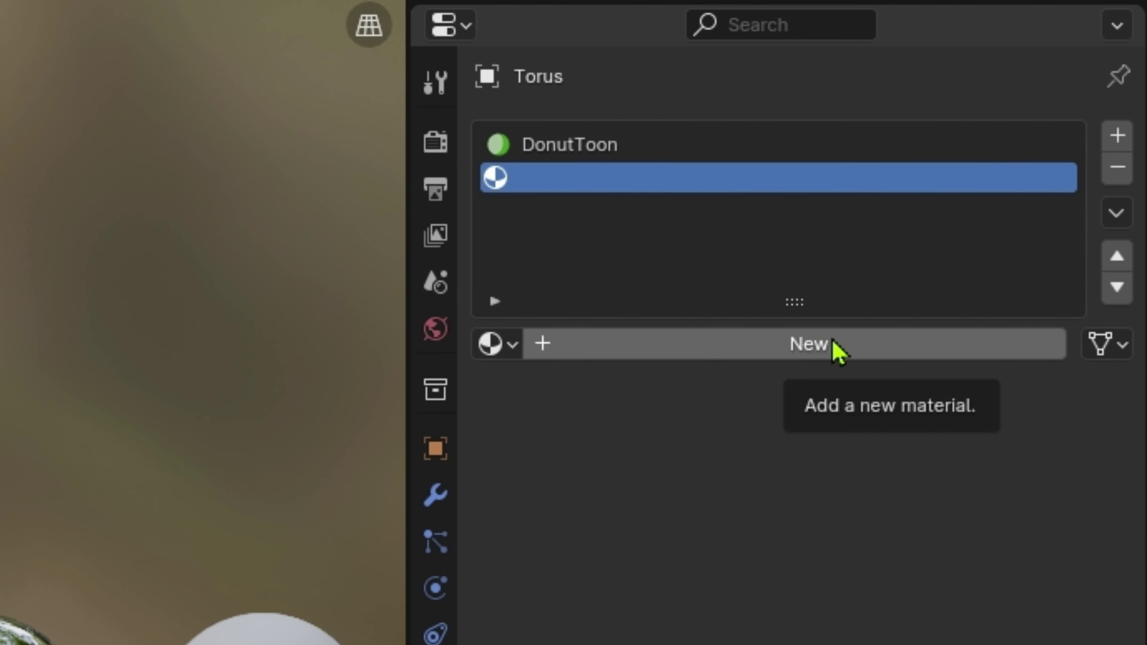
click(837, 345)
click(849, 554)
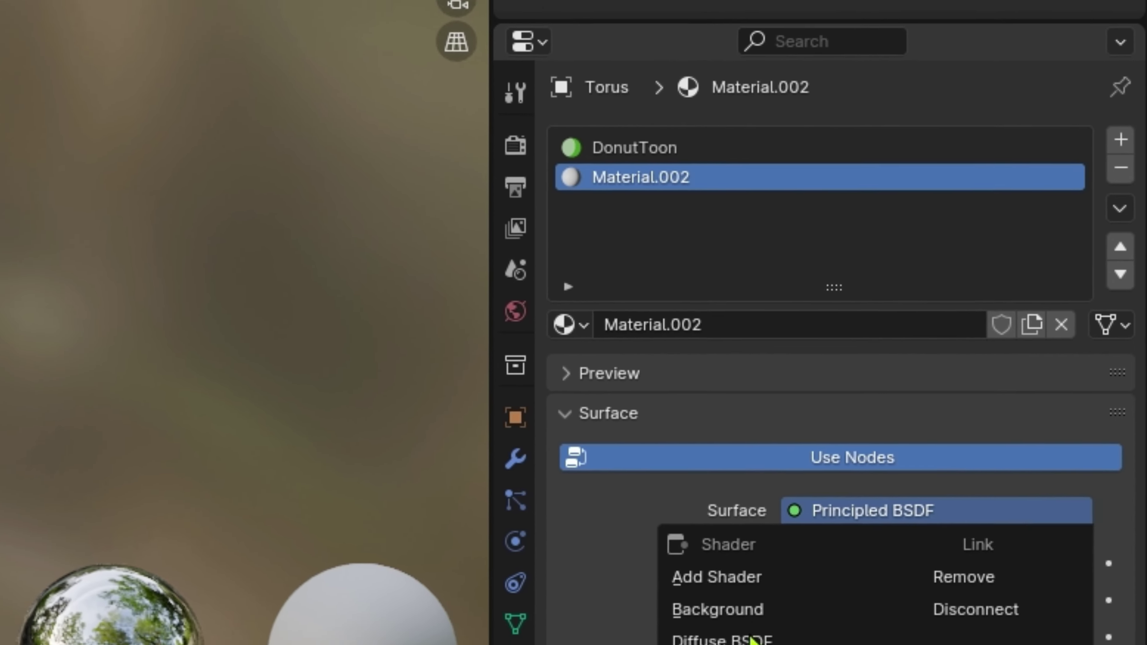
click(767, 630)
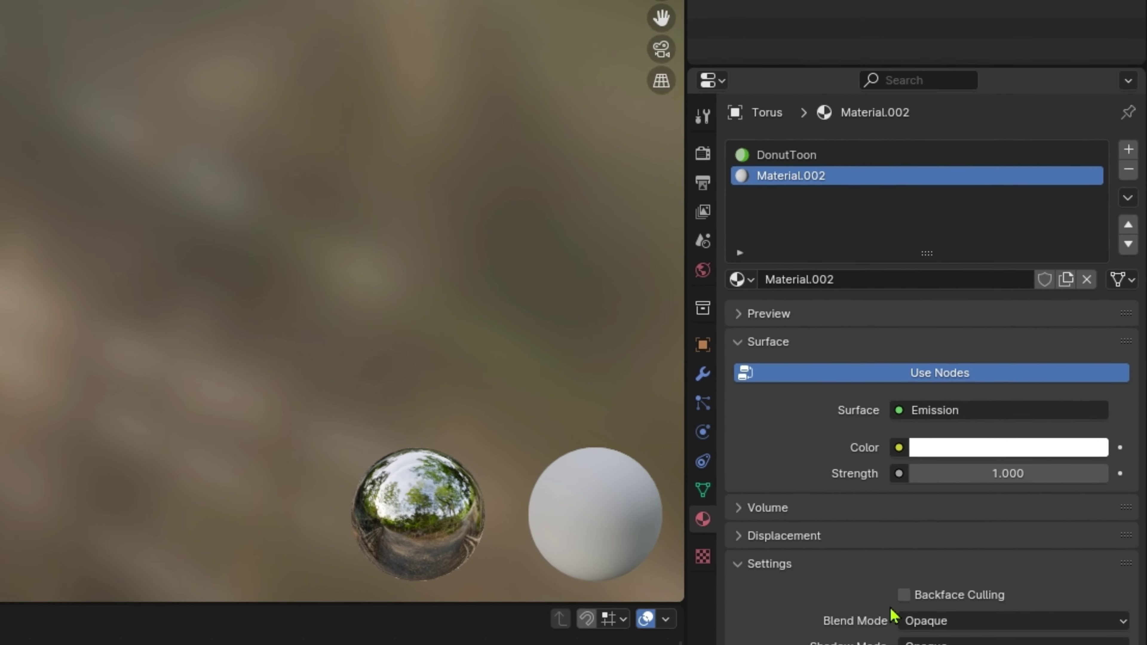
Enable Backface Culling for the emission material and set its Shadow Mode to None.
click(904, 595)
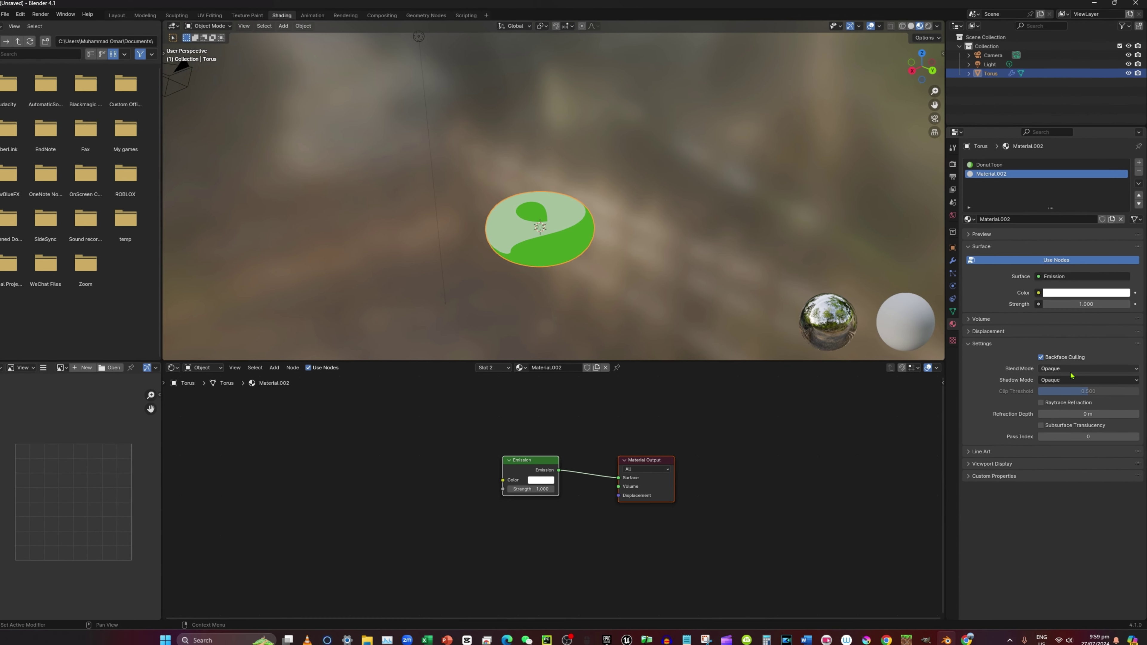
click(1071, 379)
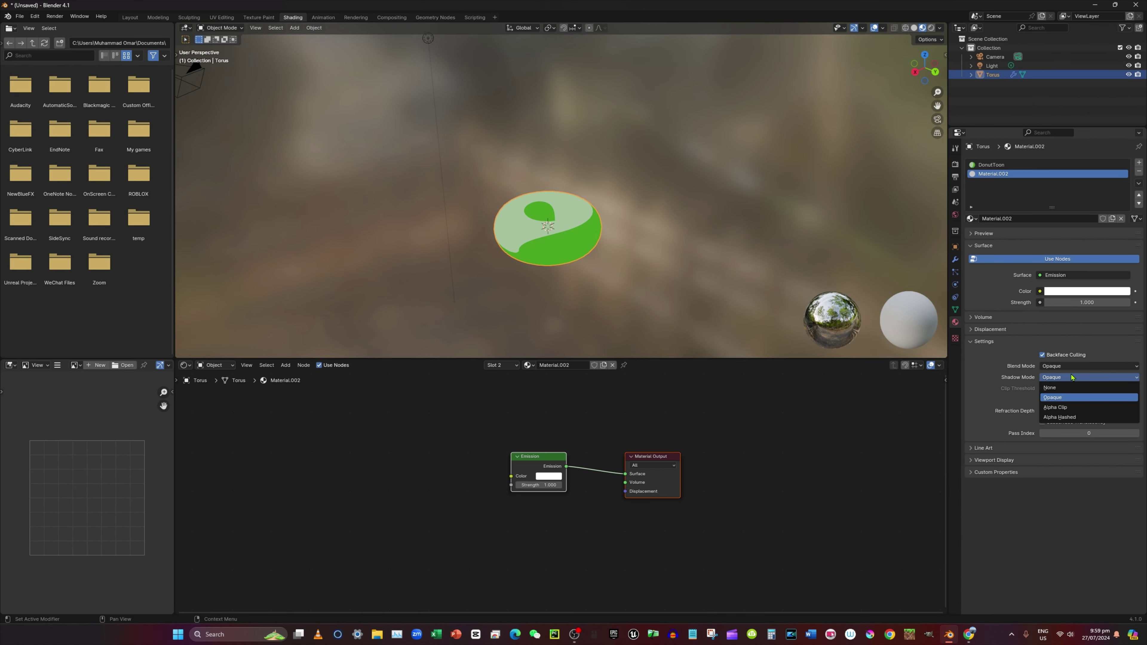
click(1062, 388)
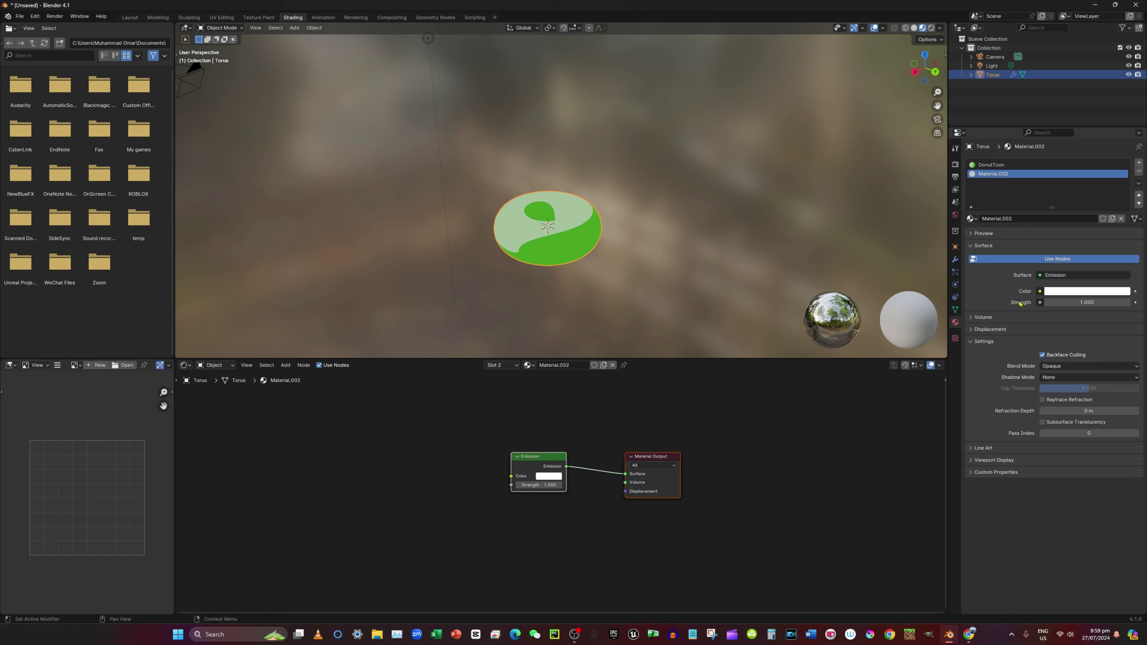
Set the emission color to black and rename the material Outline.
click(1059, 293)
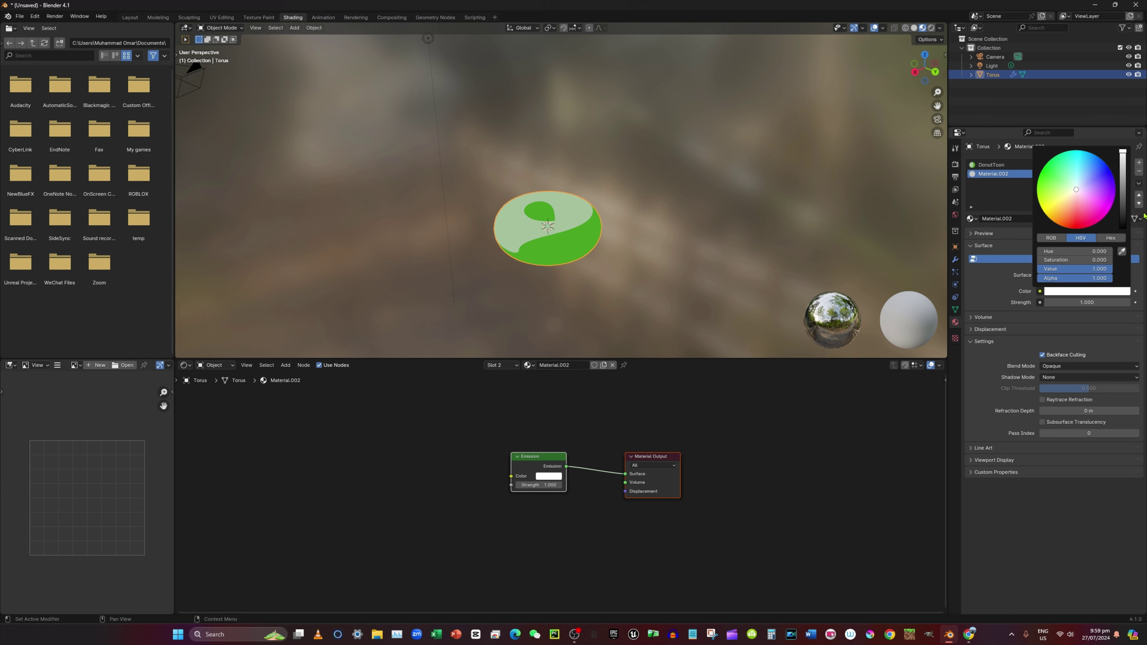
drag(1122, 153, 1122, 228)
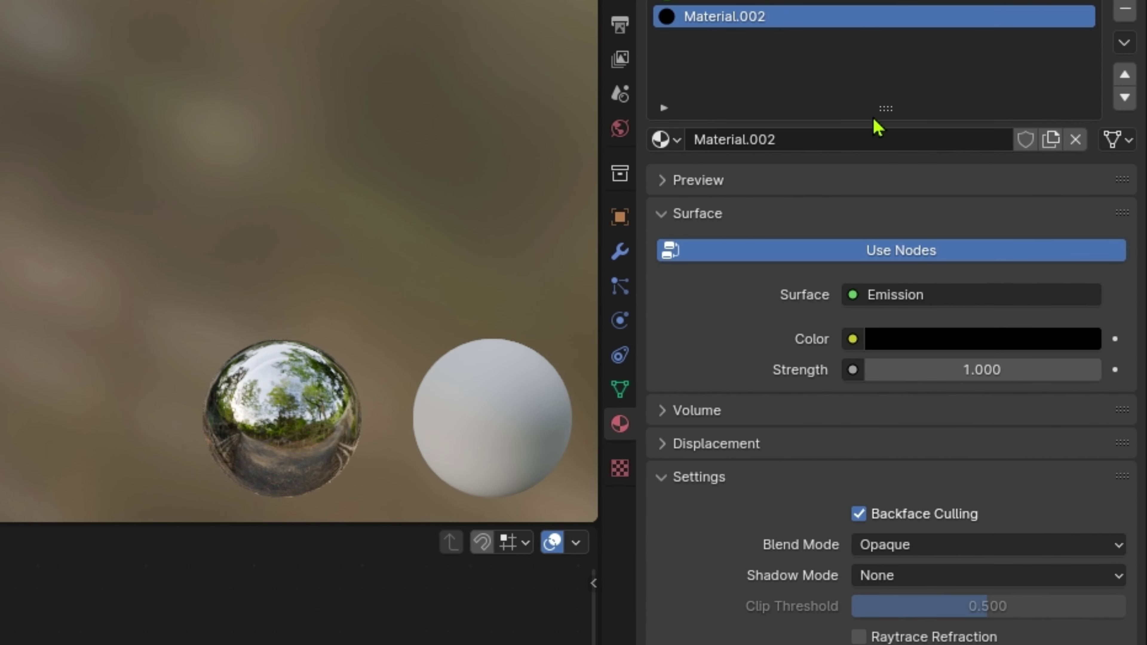
double_click(842, 138)
key(BackSpace)
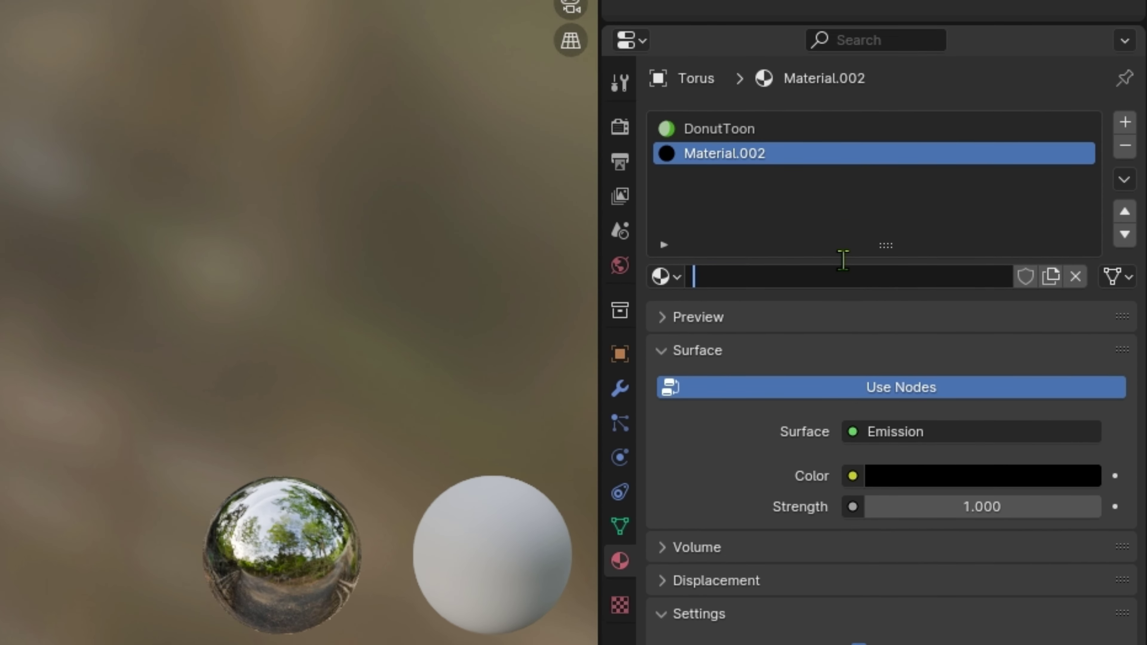
text(OP)
key(BackSpace)
key(BackSpace)
text(Outline)
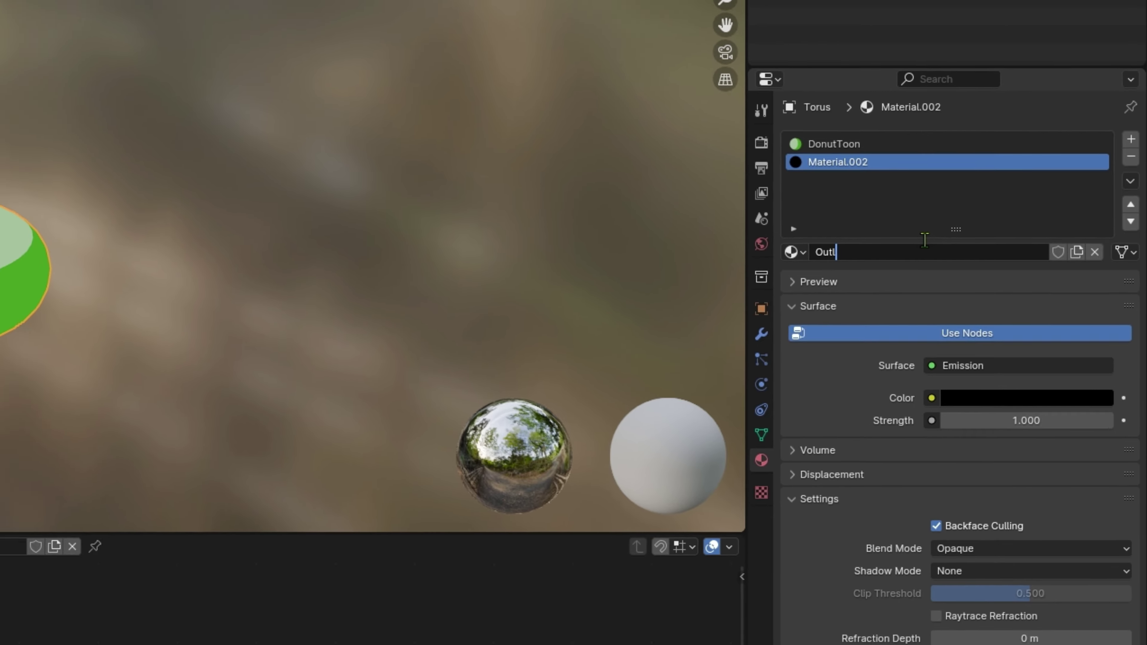
key(Return)
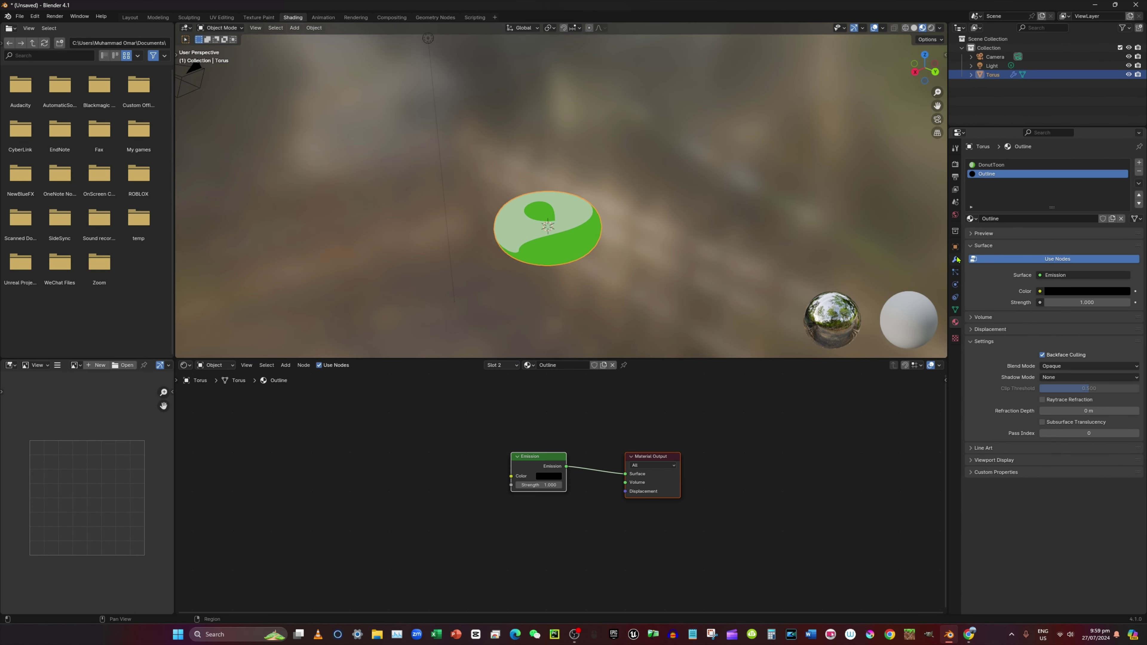
Add a Solidify modifier to the torus and flip its normals.
click(956, 260)
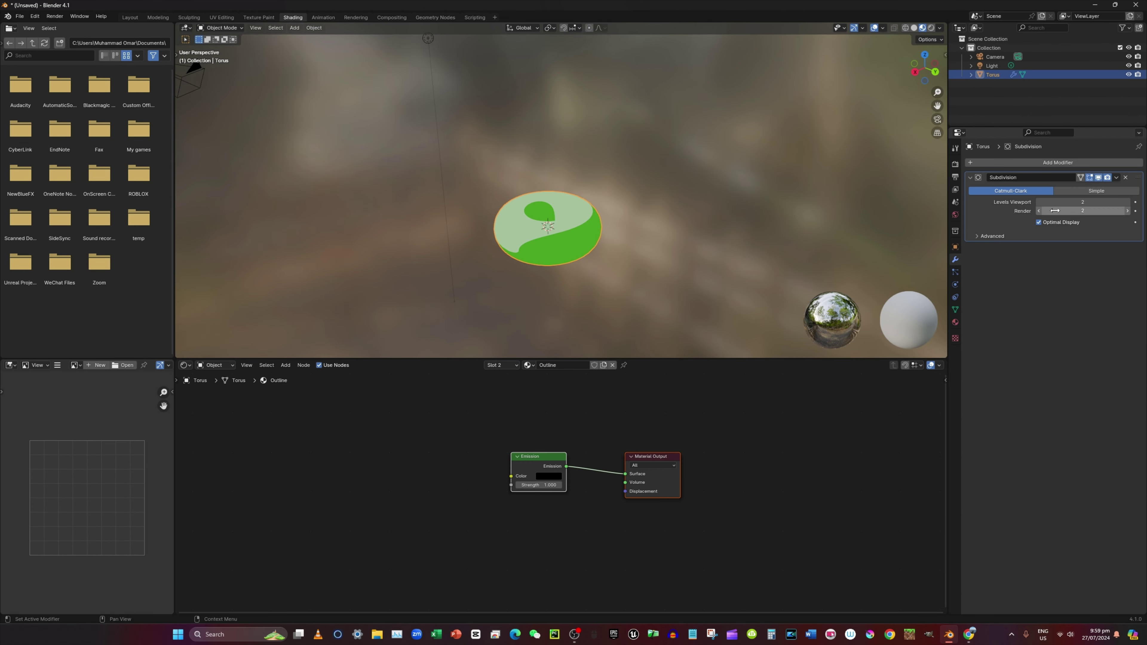
click(1038, 163)
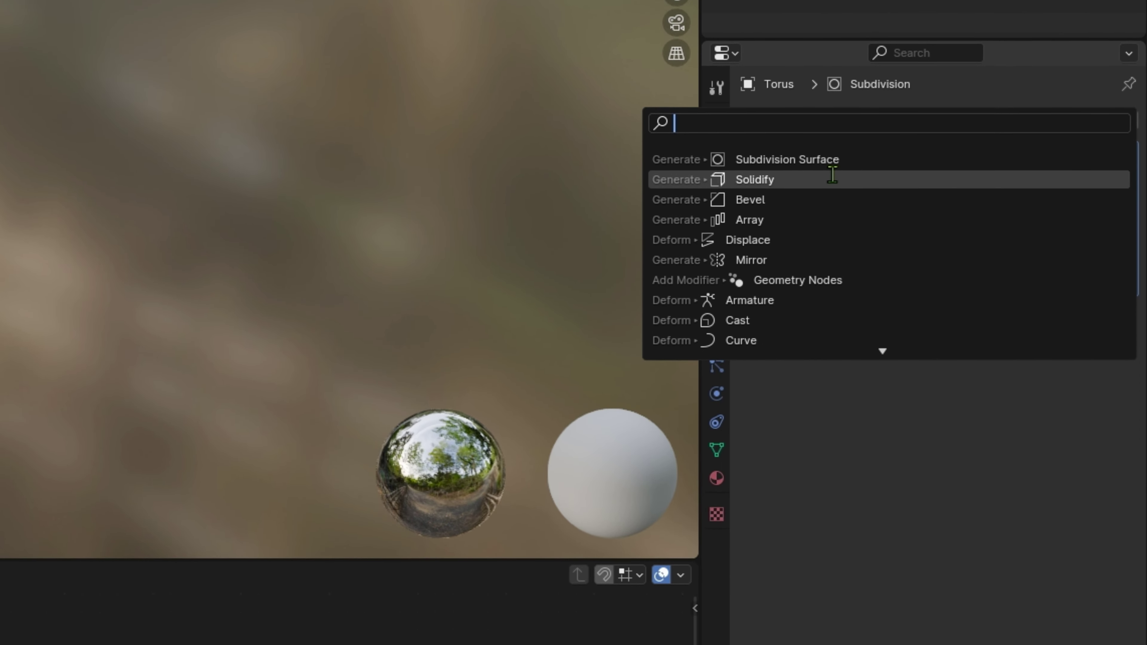
click(832, 166)
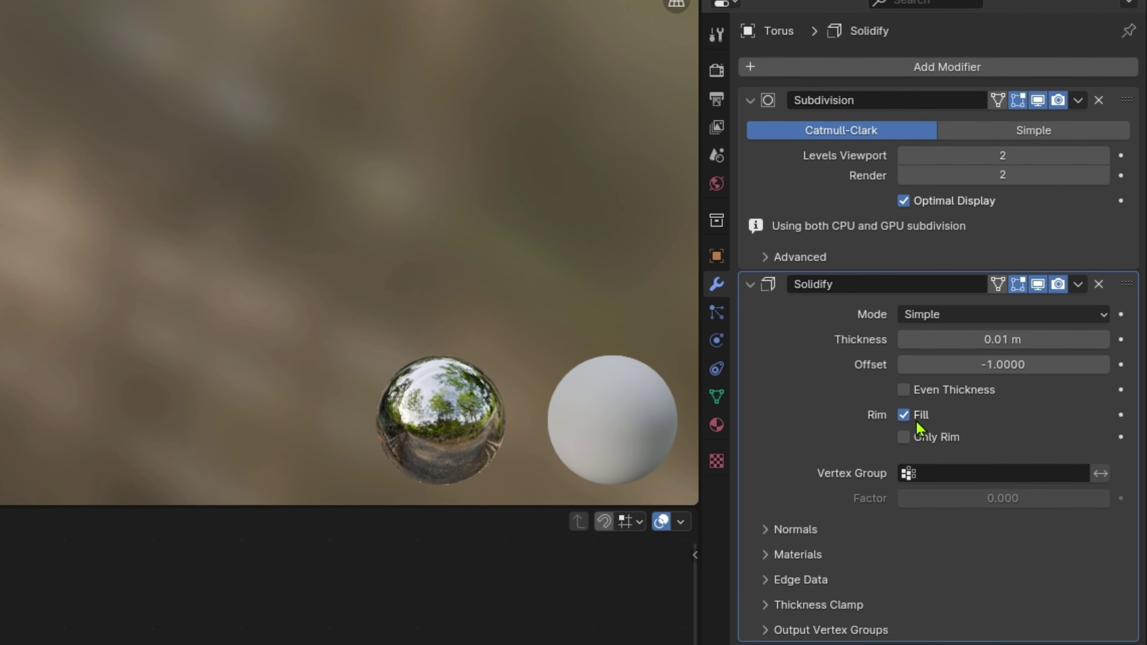
click(796, 509)
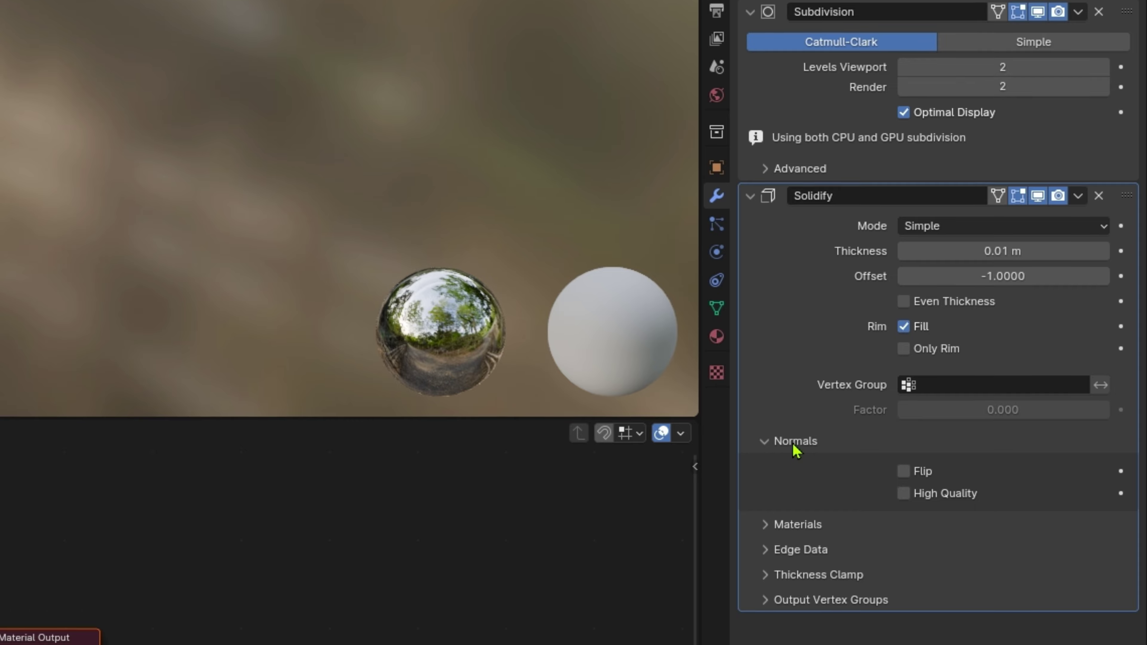
click(903, 448)
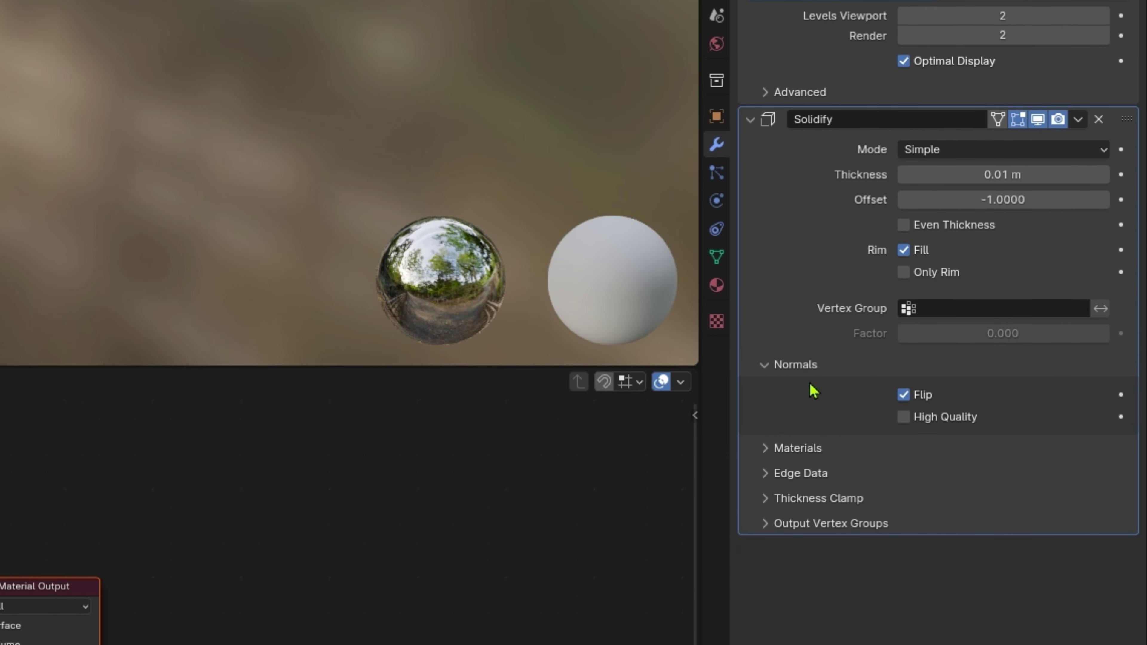
click(801, 365)
Increase the Solidify modifier's Material Offset by one and set its Thickness to -0.1 m.
click(797, 390)
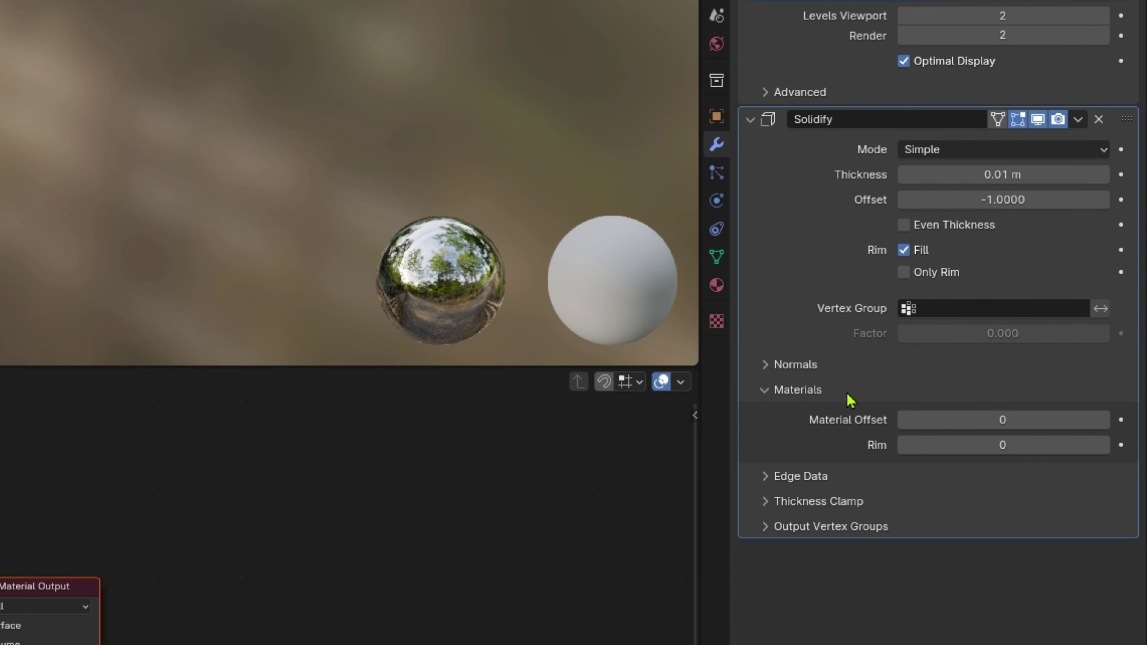
click(1104, 419)
click(780, 400)
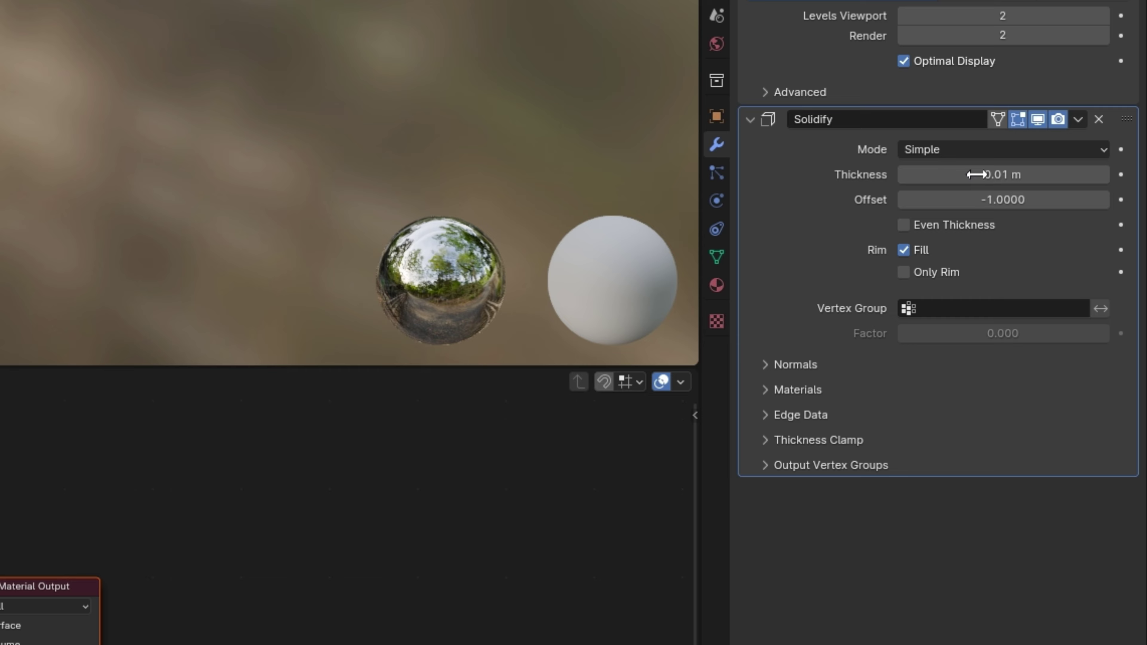
drag(976, 173, 940, 174)
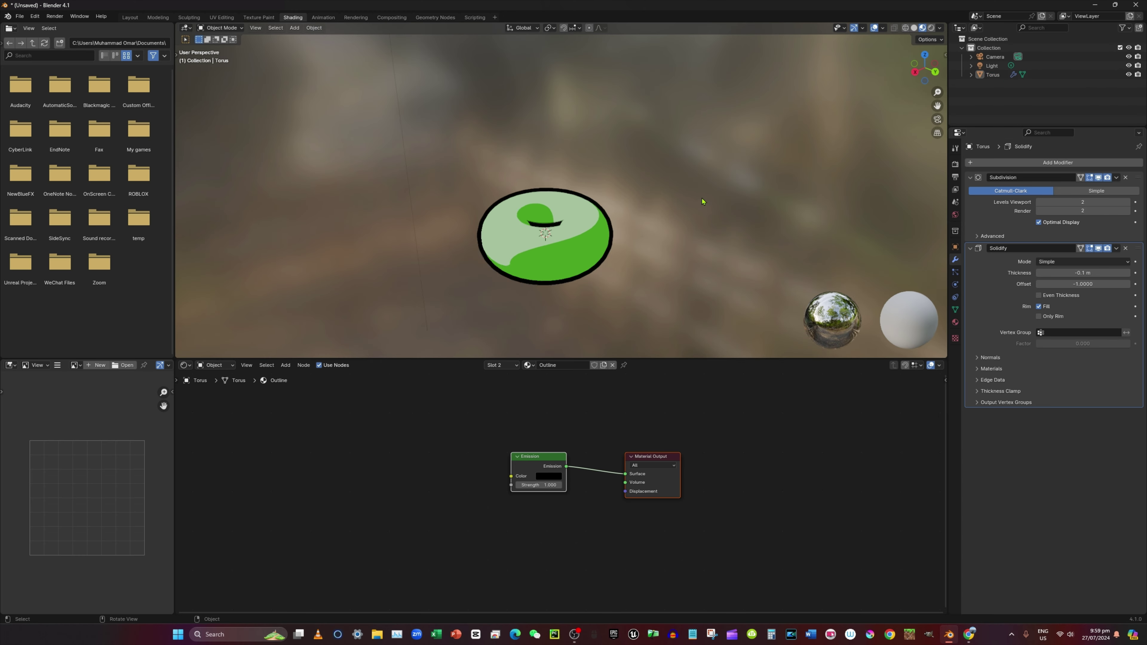
Switch to the Layout workspace and show the torus in Rendered viewport shading.
middle_drag(701, 202, 562, 298)
click(130, 17)
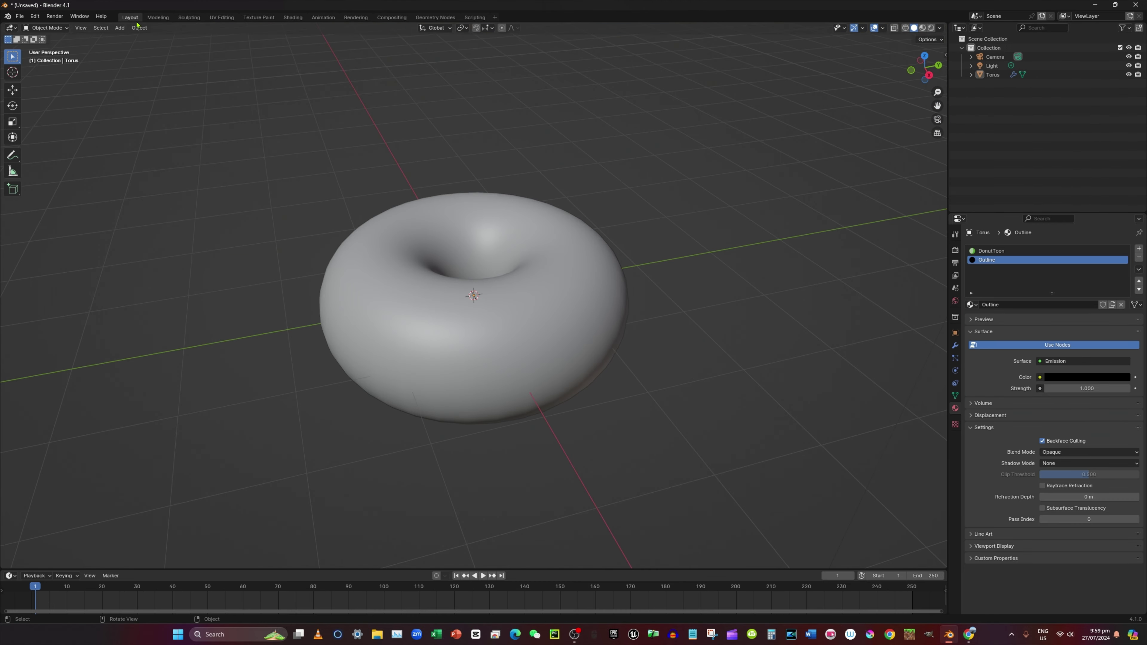
click(931, 28)
mouse_move(525, 197)
middle_down()
mouse_move(563, 133)
mouse_move(491, 174)
mouse_move(412, 187)
mouse_move(343, 172)
mouse_move(319, 128)
middle_up()
middle_drag(658, 208, 460, 294)
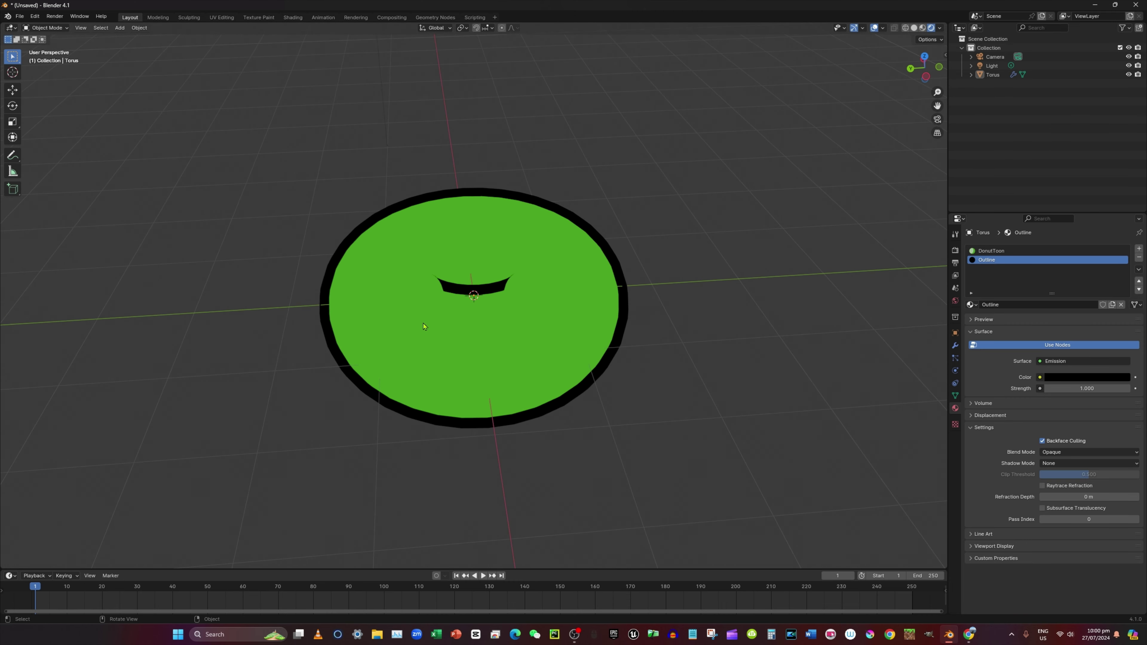
Move the point light close above the torus, about -2.74 m in X, -1.2 m in Y and -4.75 m in Z.
scroll(609, 363, down, 7)
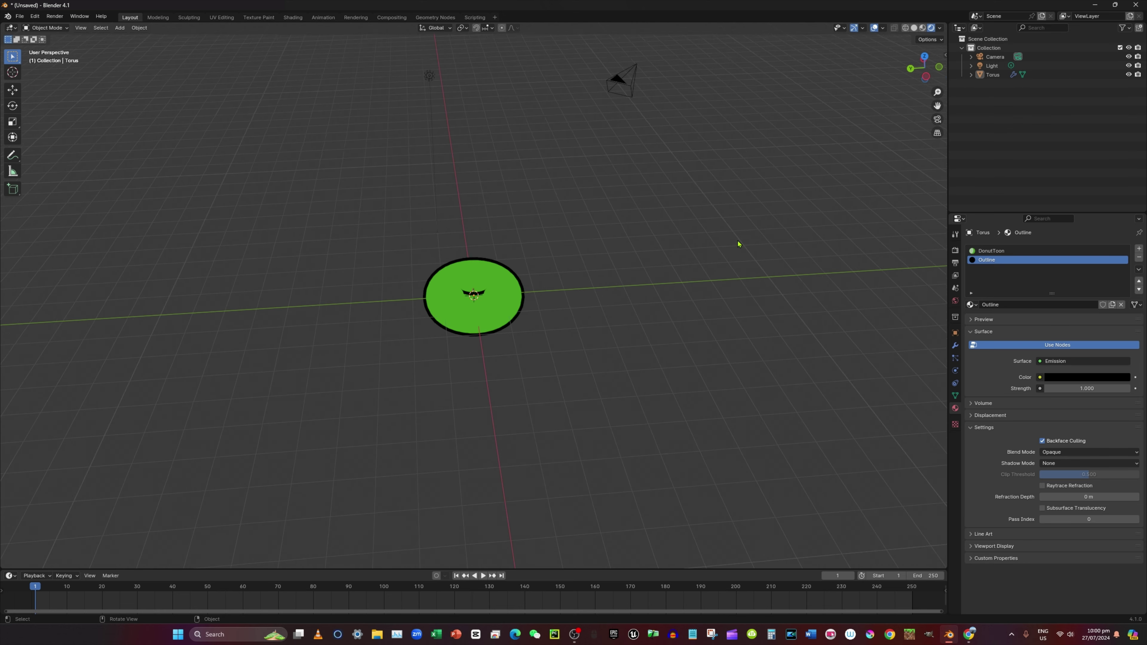
scroll(535, 169, up, 1)
click(429, 74)
mouse_move(429, 73)
middle_down()
mouse_move(455, 108)
mouse_move(509, 92)
mouse_move(491, 103)
mouse_move(441, 85)
middle_up()
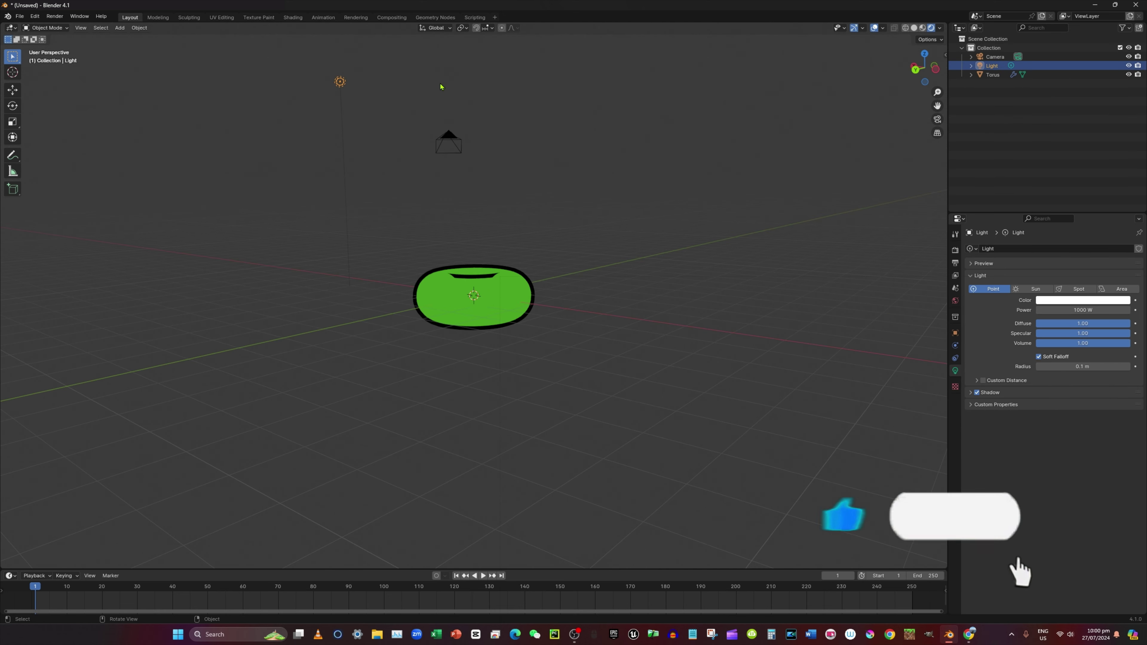
key(g)
click(550, 290)
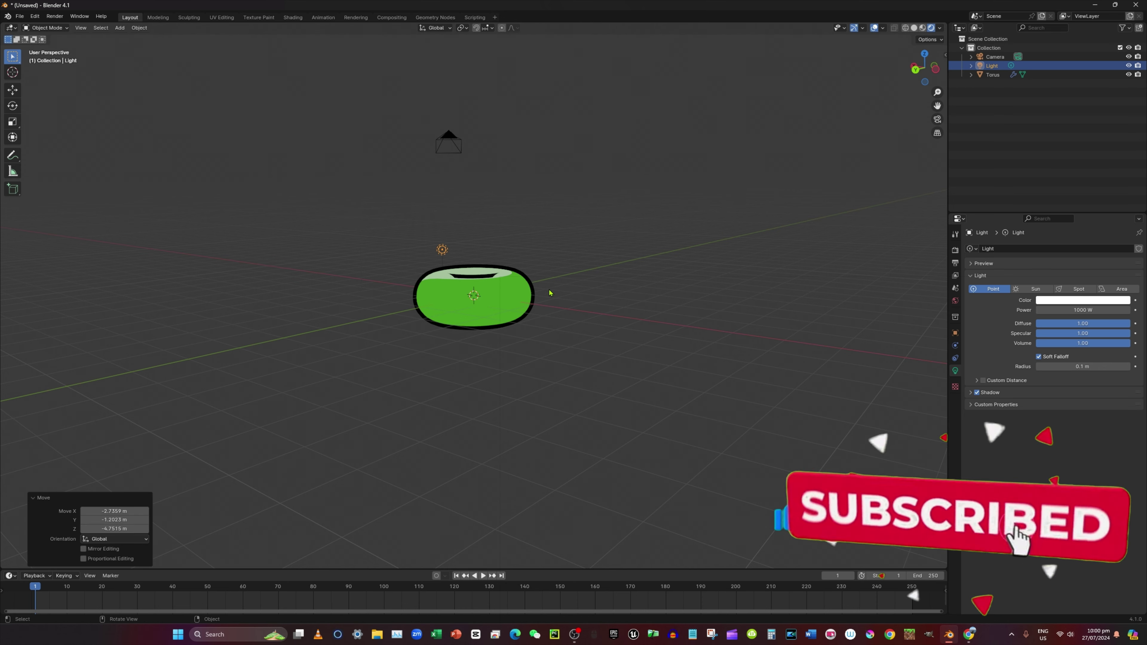
Nudge the point light slightly upward beside the torus, about -0.09 m in X, -0.06 m in Y and 0.23 m in Z.
middle_drag(550, 290, 713, 334)
scroll(713, 334, up, 1)
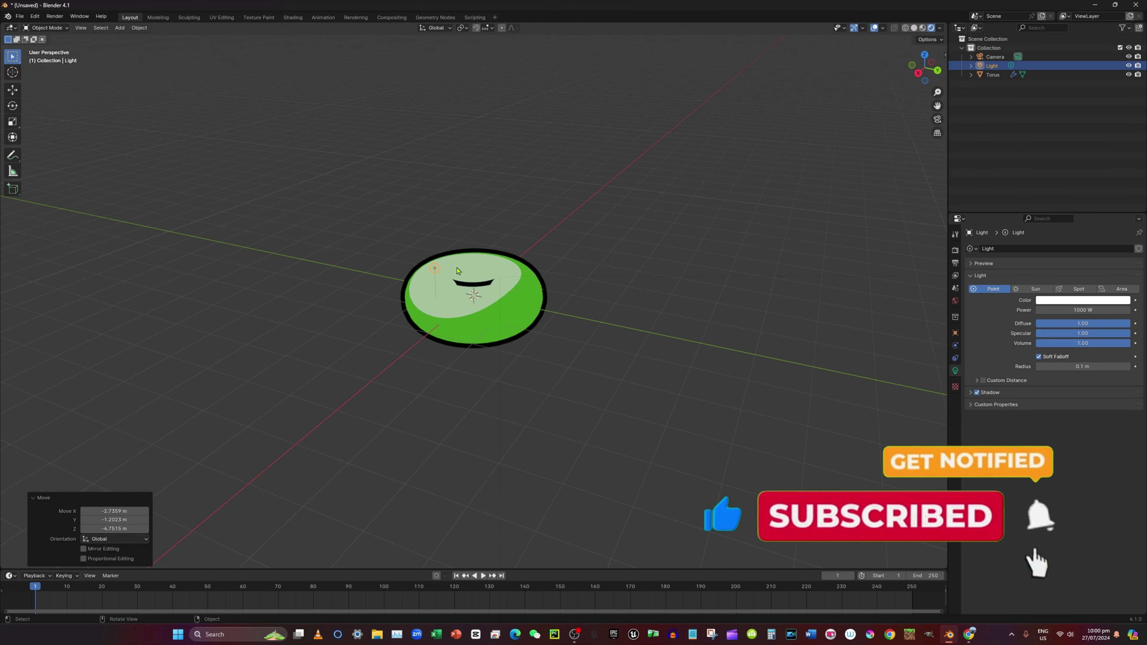
key(g)
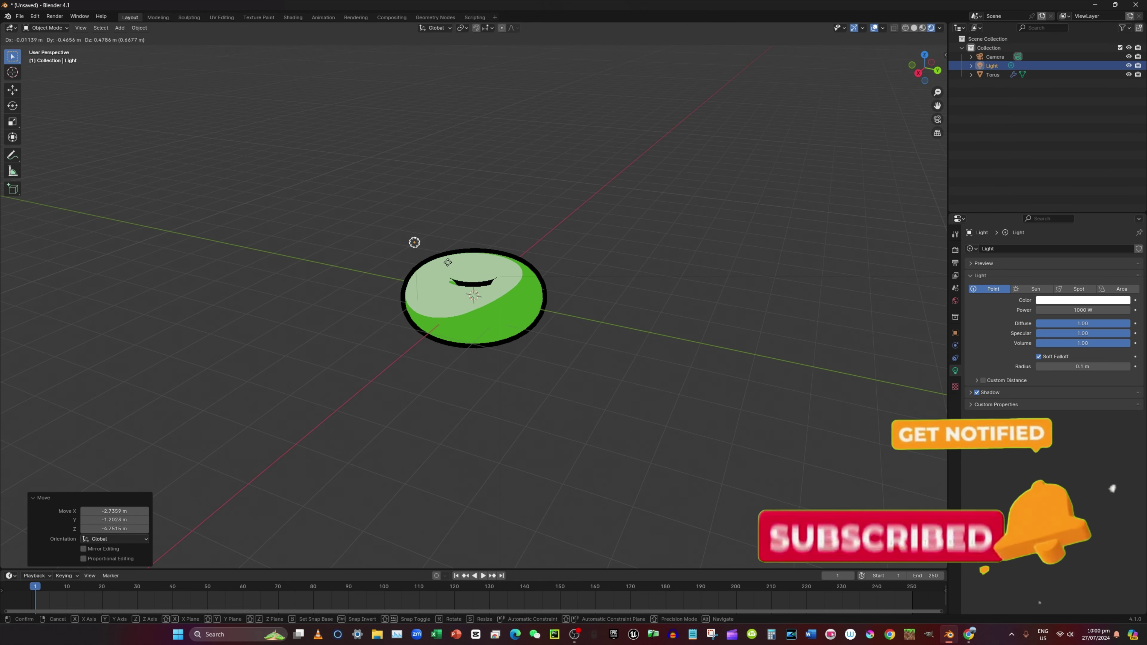
click(463, 276)
middle_drag(464, 276, 386, 326)
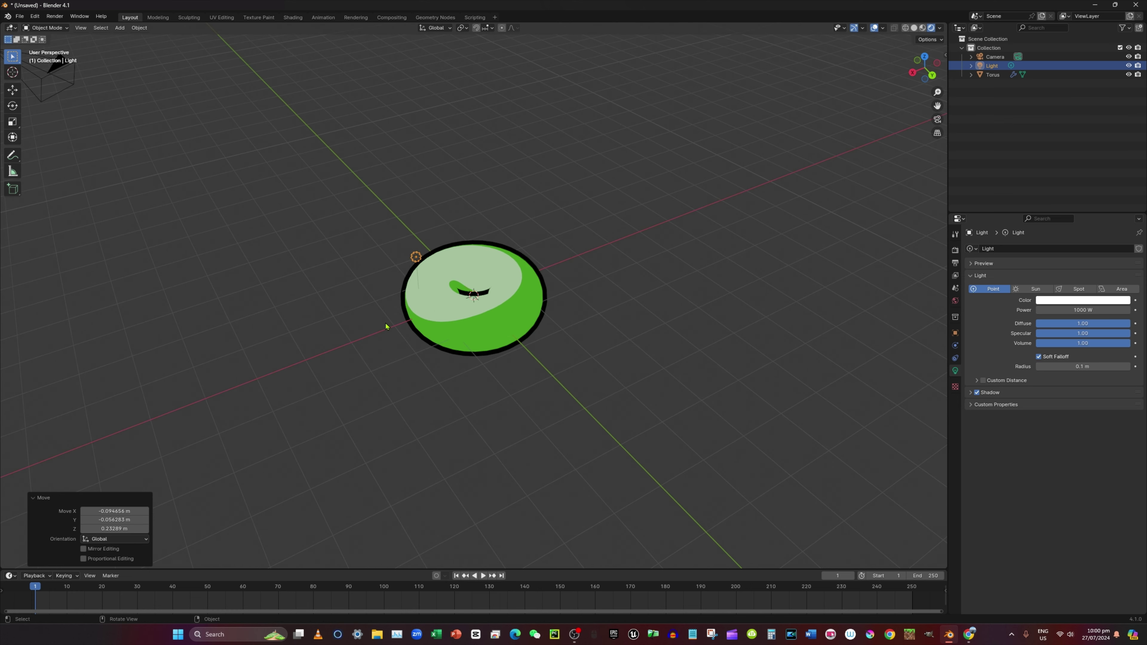